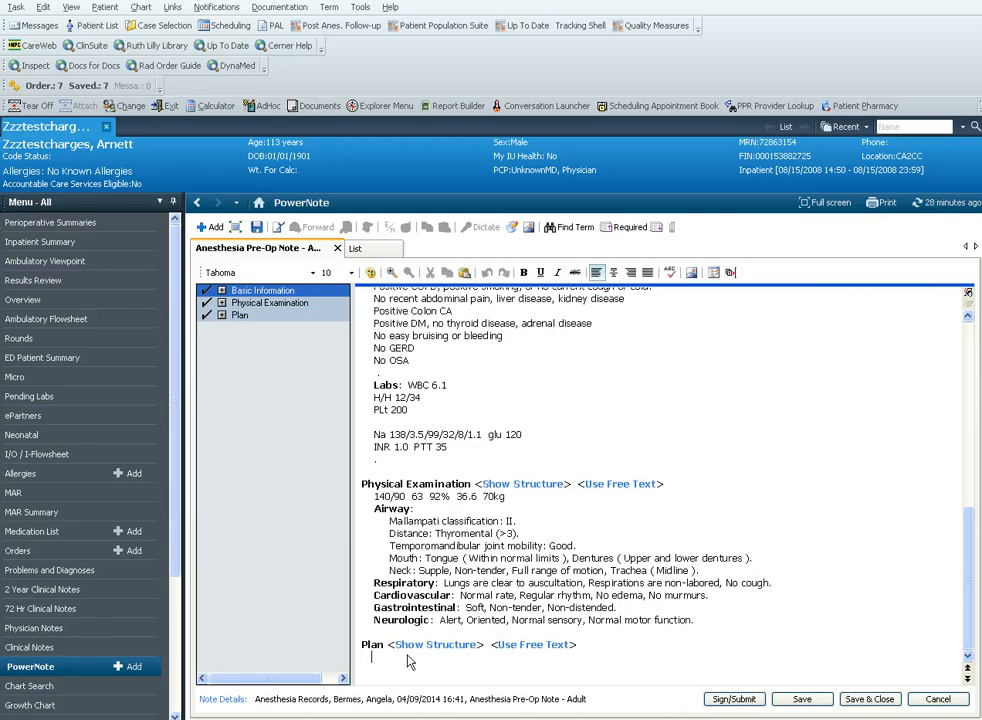
# Paste the prepared patient summary, anesthesia plan and closing sentence into the note's Plan section
pyautogui.hotkey('ctrl', 'v')
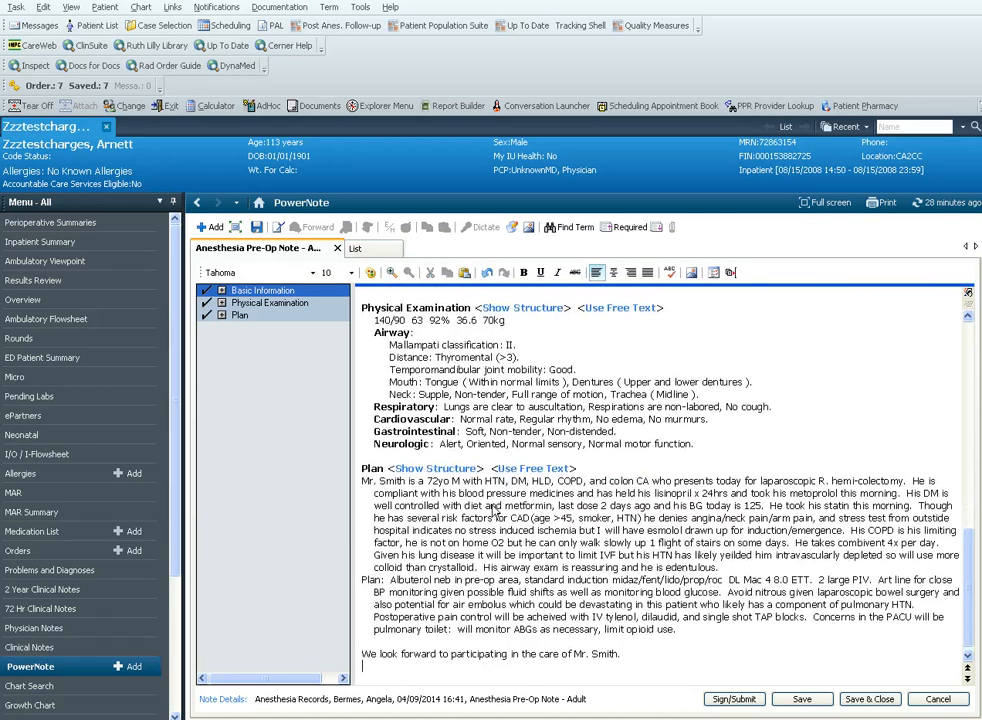
pyautogui.moveTo(368, 487); pyautogui.dragTo(720, 570)
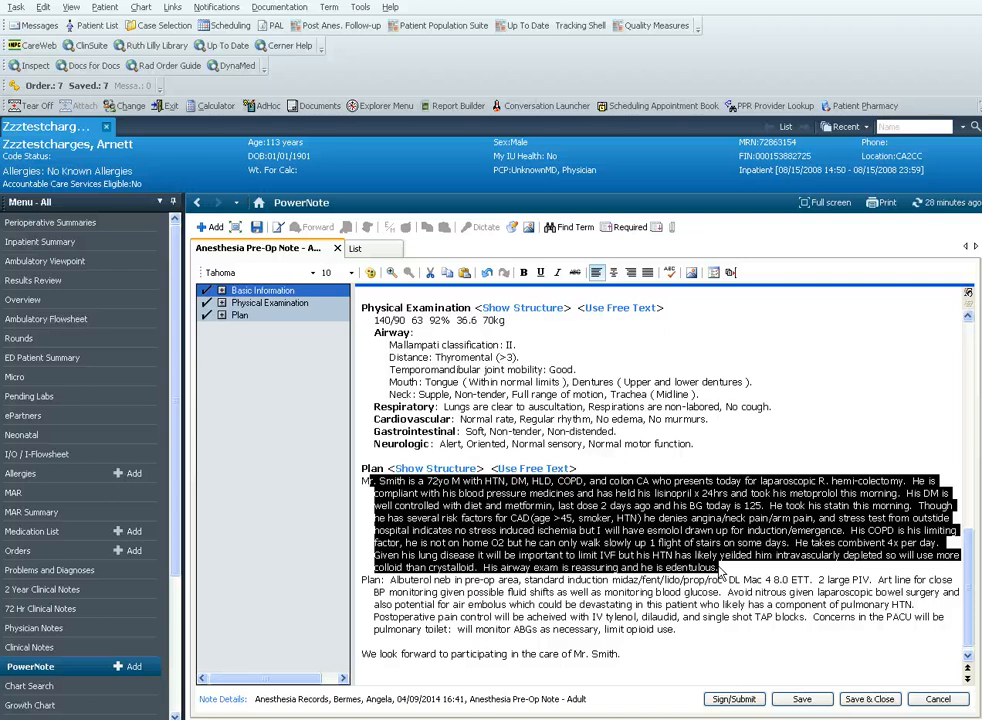
pyautogui.click(704, 554)
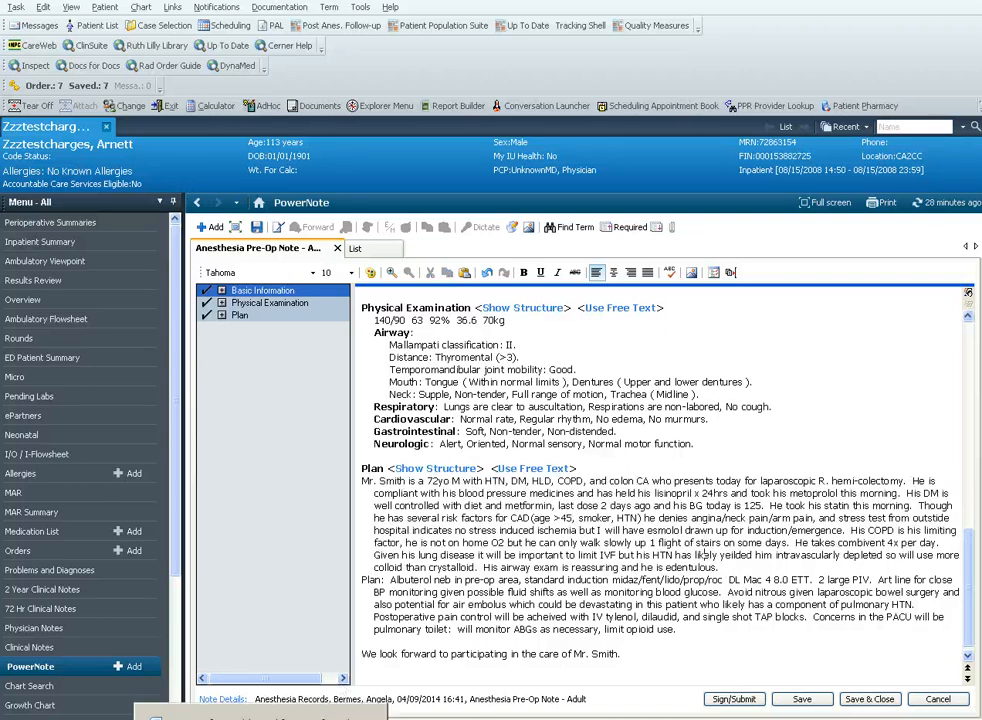
# Switch to the Word checklist document and review its PreOp item on midaz/ASA
pyautogui.click(321, 714)
pyautogui.moveTo(928, 312); pyautogui.dragTo(932, 512)
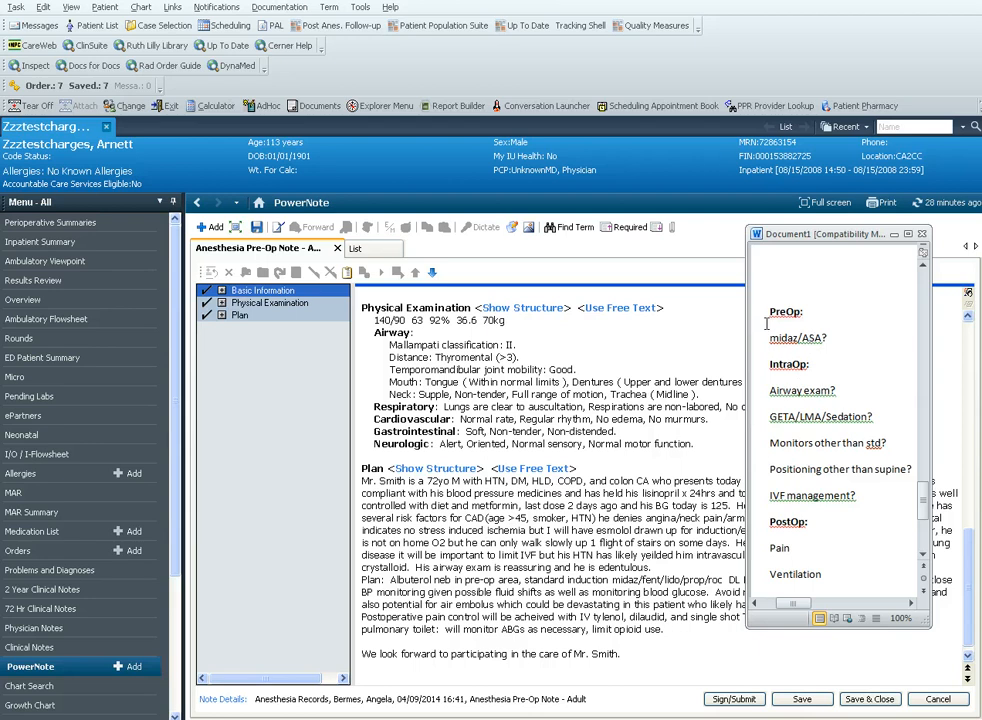
pyautogui.tripleClick(780, 340)
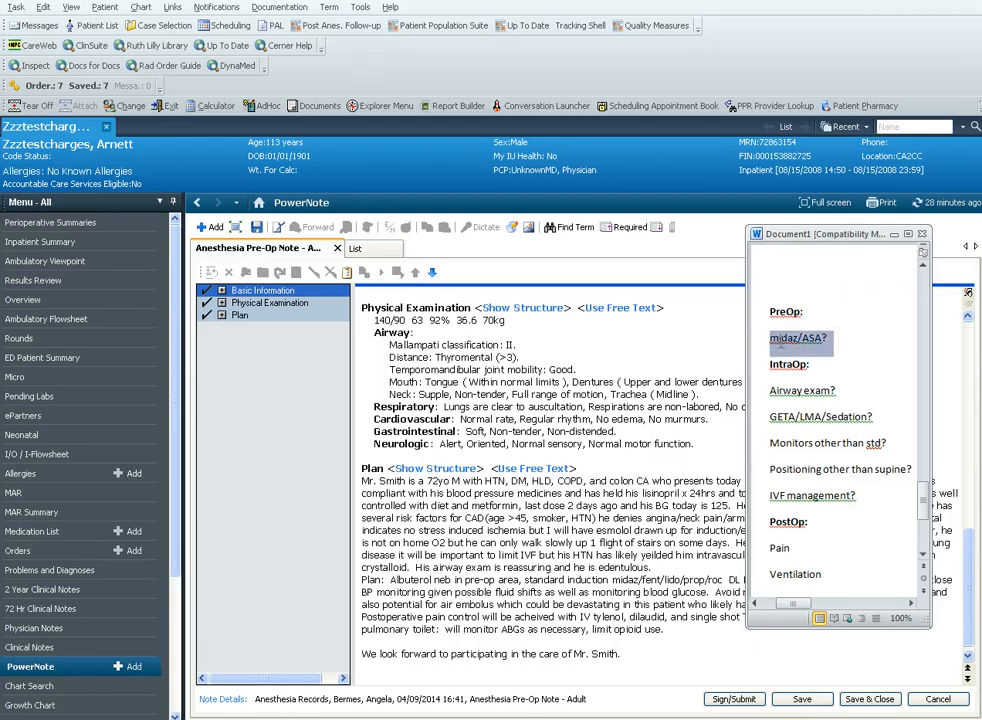
pyautogui.click(803, 388)
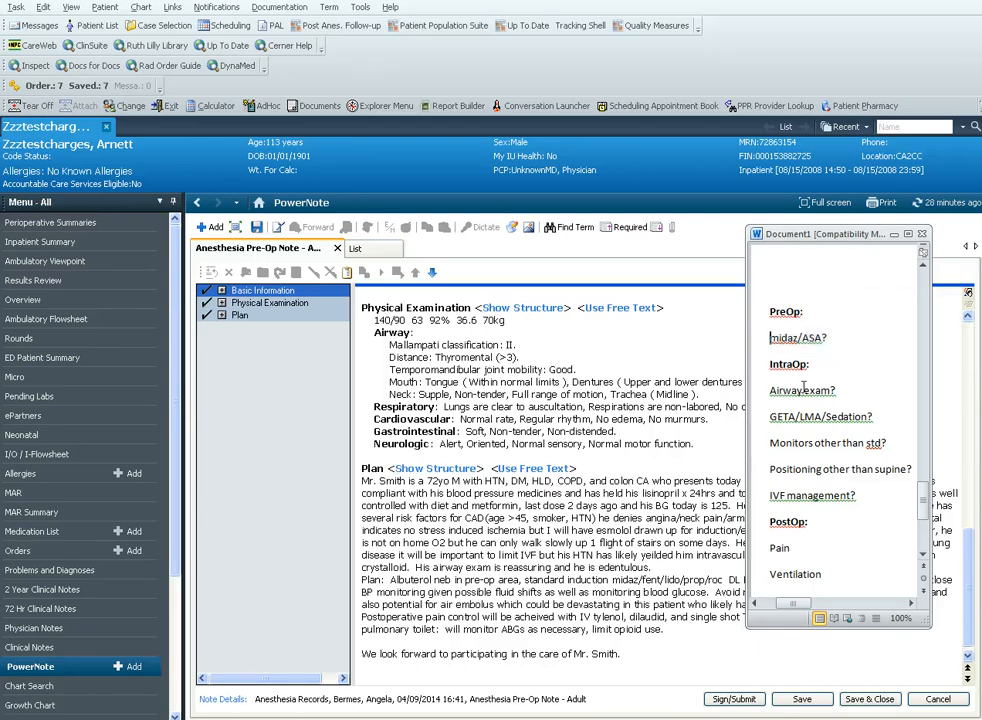
pyautogui.moveTo(770, 340); pyautogui.dragTo(798, 343)
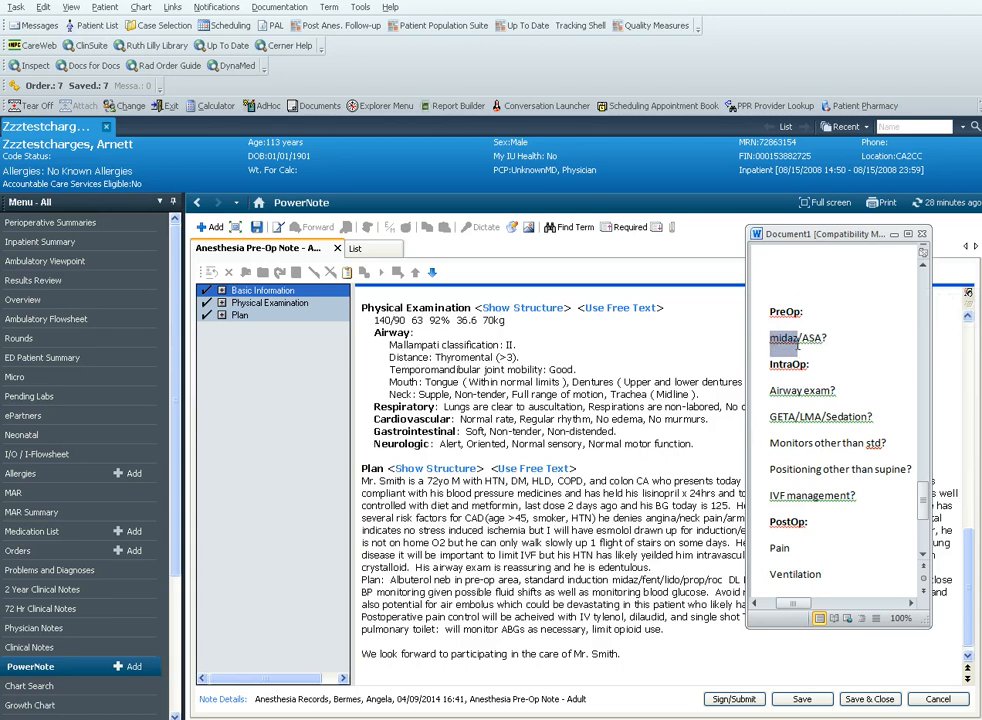
pyautogui.doubleClick(810, 340)
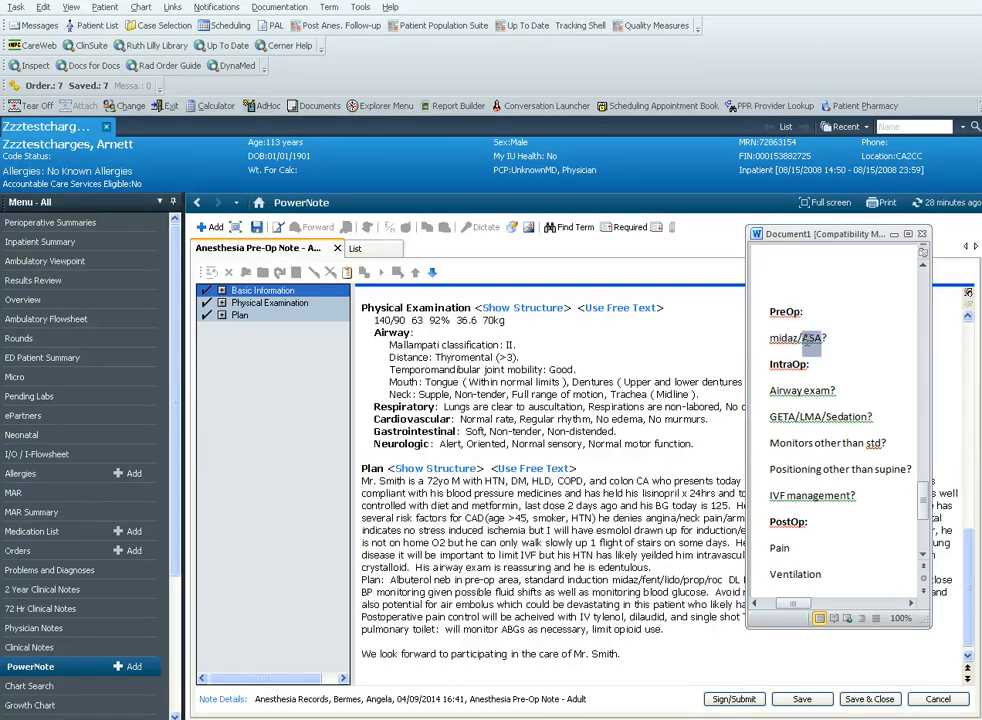
# Review the checklist's IntraOp items on airway exam and GETA/LMA/Sedation
pyautogui.tripleClick(781, 395)
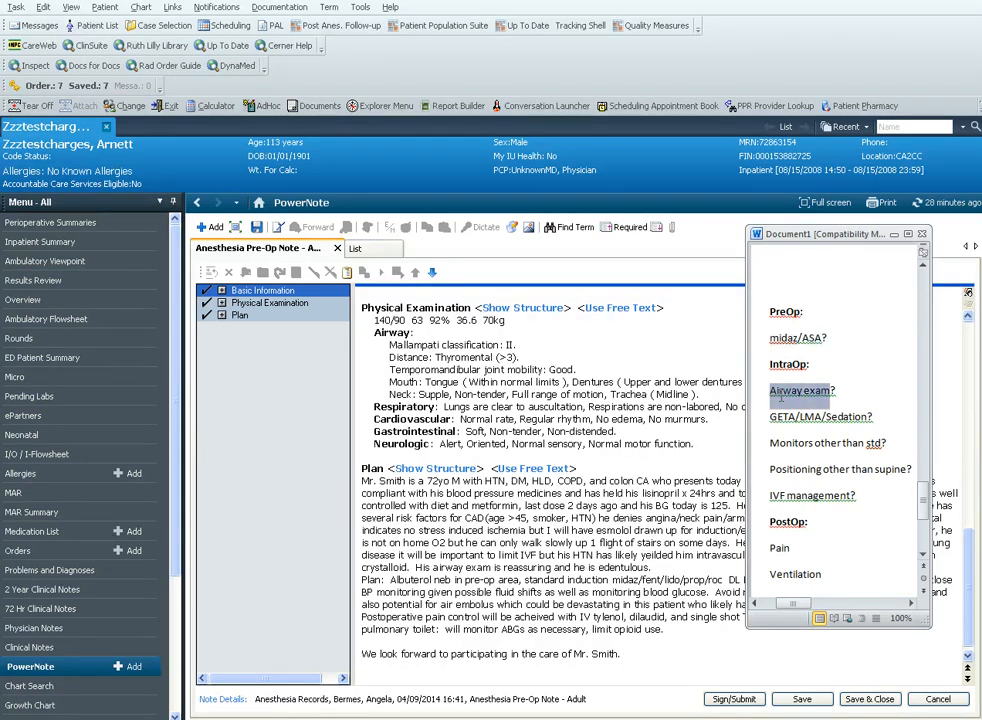
pyautogui.click(816, 397)
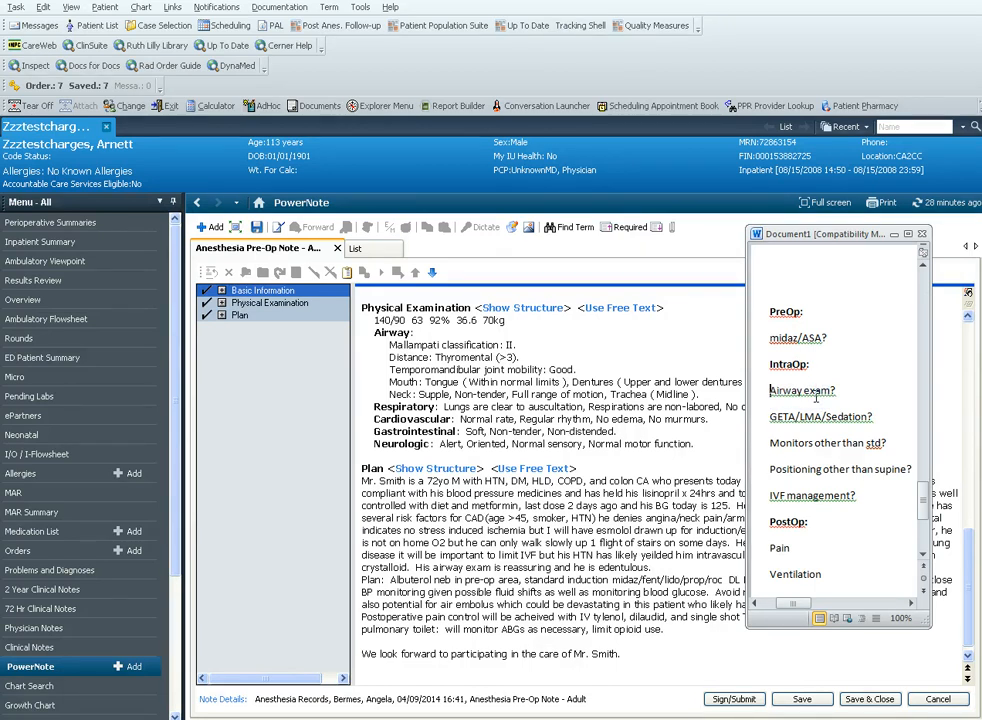
pyautogui.tripleClick(836, 398)
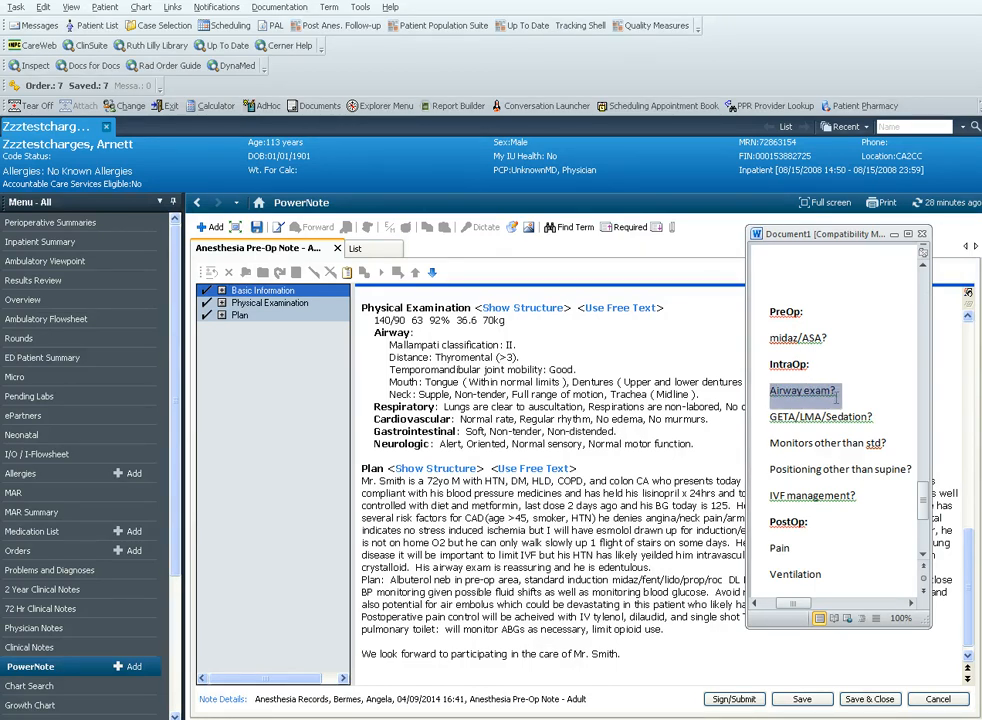
pyautogui.click(836, 397)
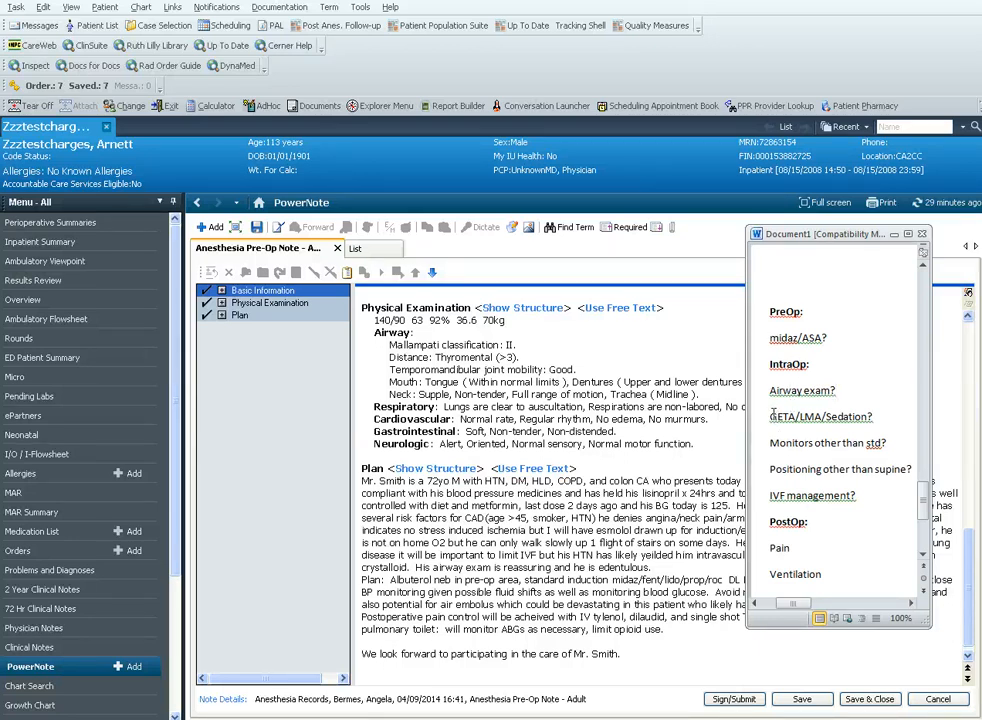
pyautogui.moveTo(771, 413); pyautogui.dragTo(873, 421)
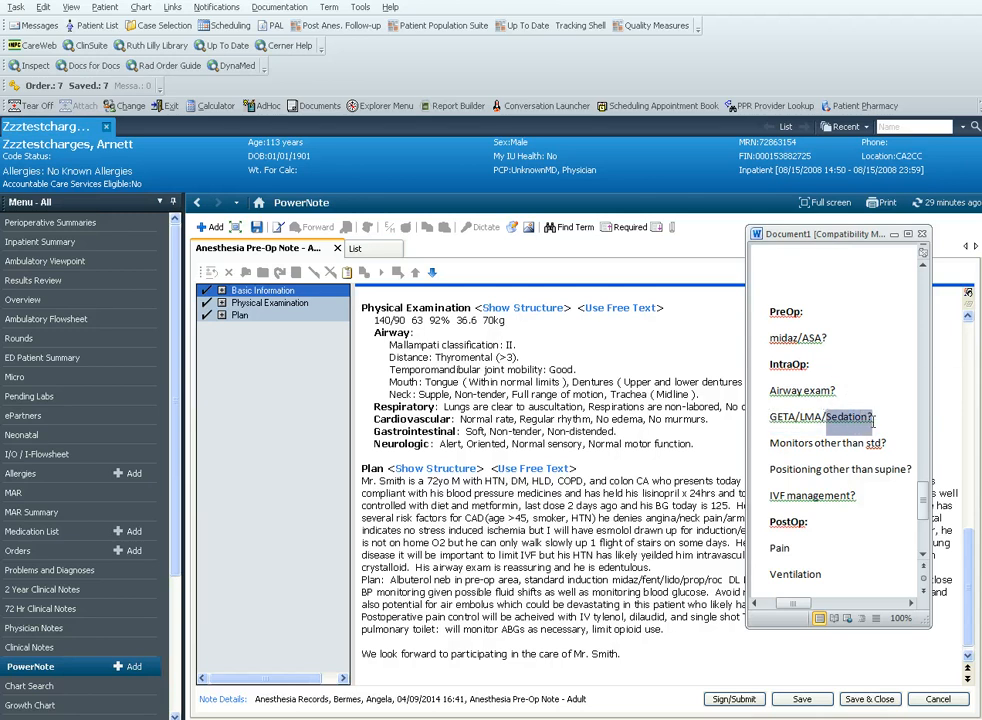
# Review the checklist's remaining IntraOp items on monitors, positioning and IVF management, and the PostOp item on pain
pyautogui.moveTo(771, 443); pyautogui.dragTo(889, 449)
pyautogui.moveTo(782, 469); pyautogui.dragTo(909, 470)
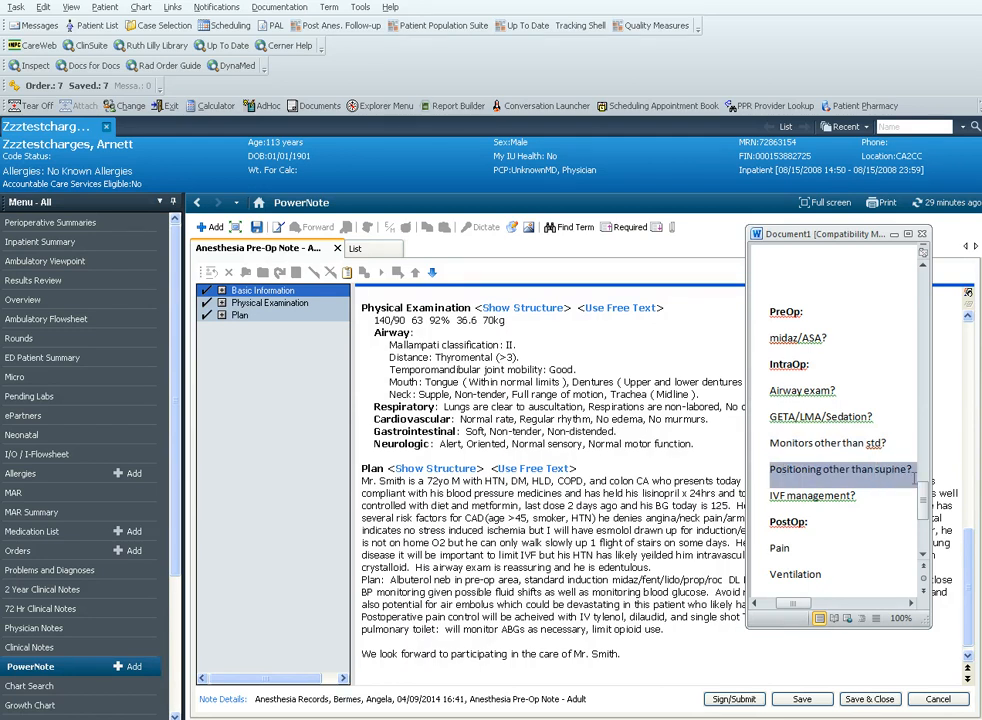
pyautogui.tripleClick(783, 497)
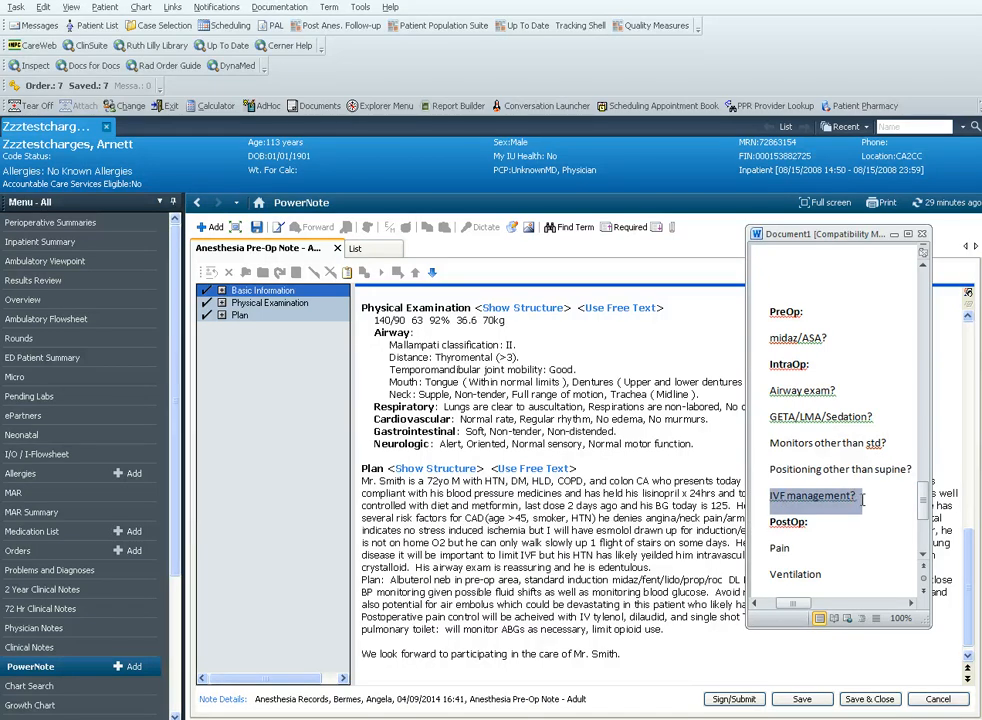
pyautogui.click(806, 494)
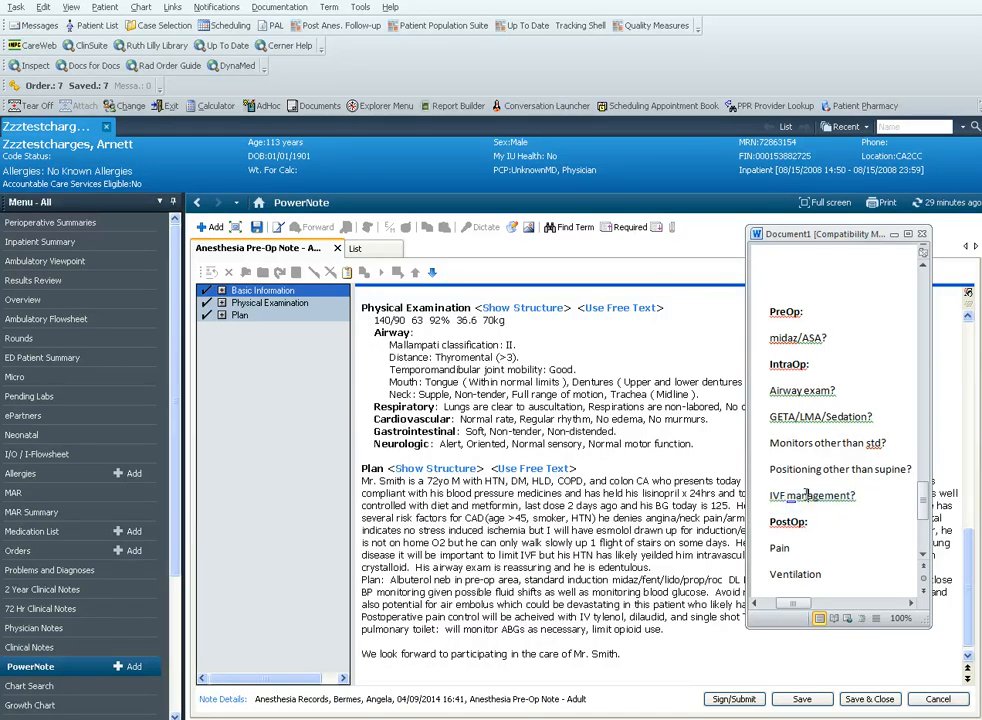
pyautogui.tripleClick(806, 494)
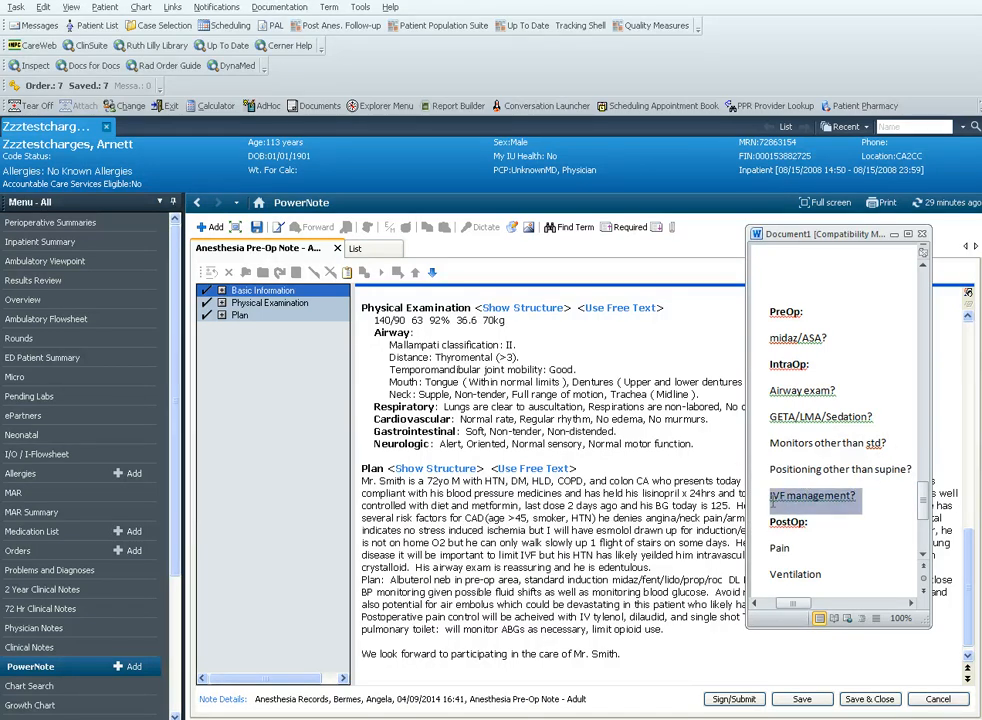
pyautogui.scroll(-1, 800, 505)
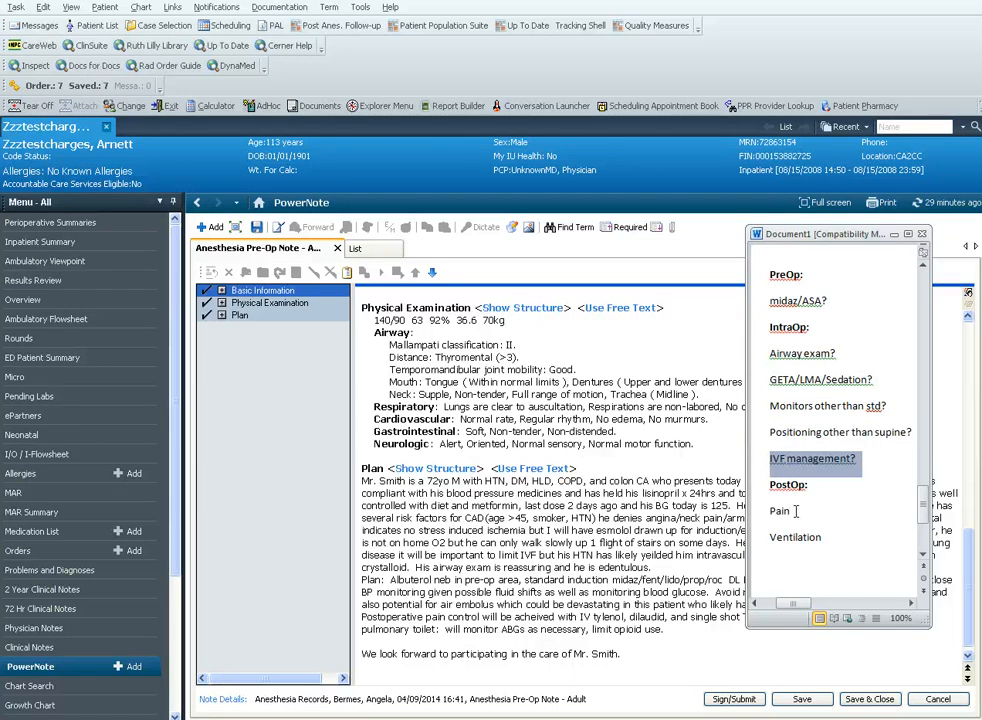
pyautogui.doubleClick(785, 511)
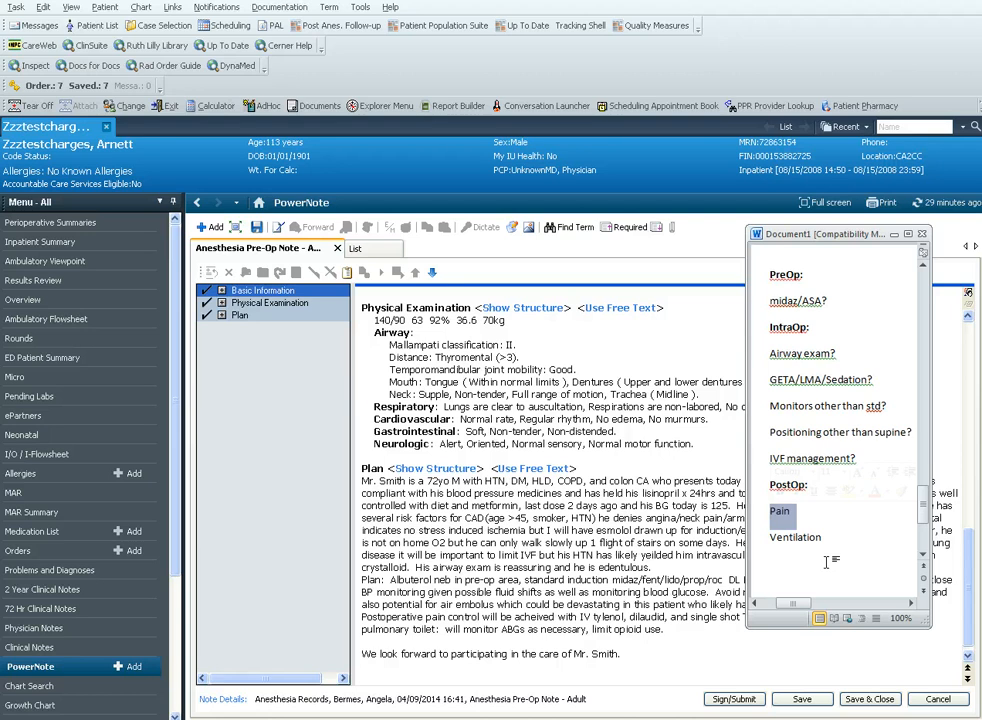
# Return to the PowerNote pre-op note and review the Plan paragraph from the pre-op nebulizer and IV access through postoperative pain control
pyautogui.click(554, 543)
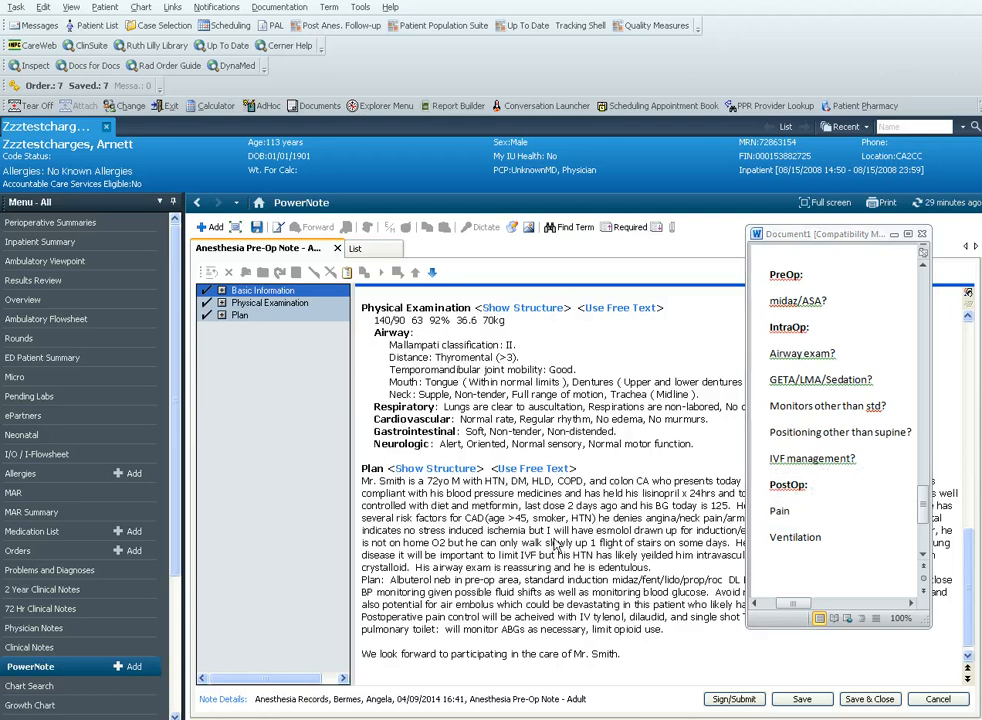
pyautogui.click(663, 578)
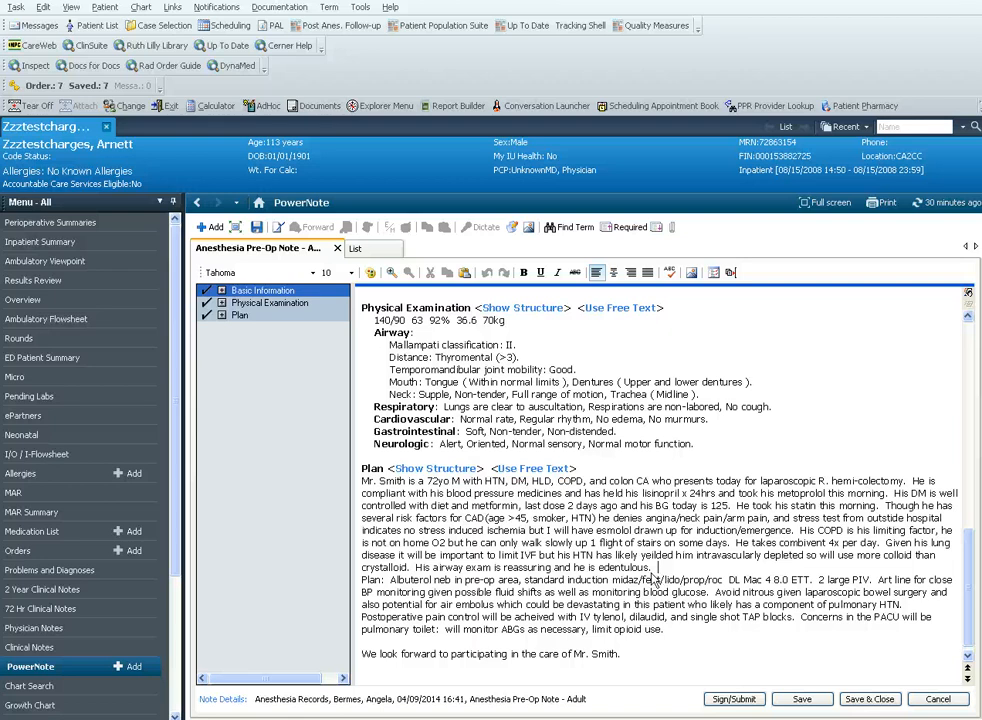
pyautogui.click(652, 569)
pyautogui.click(395, 581)
pyautogui.press('BackSpace')
pyautogui.write('A')
pyautogui.moveTo(818, 580); pyautogui.dragTo(874, 585)
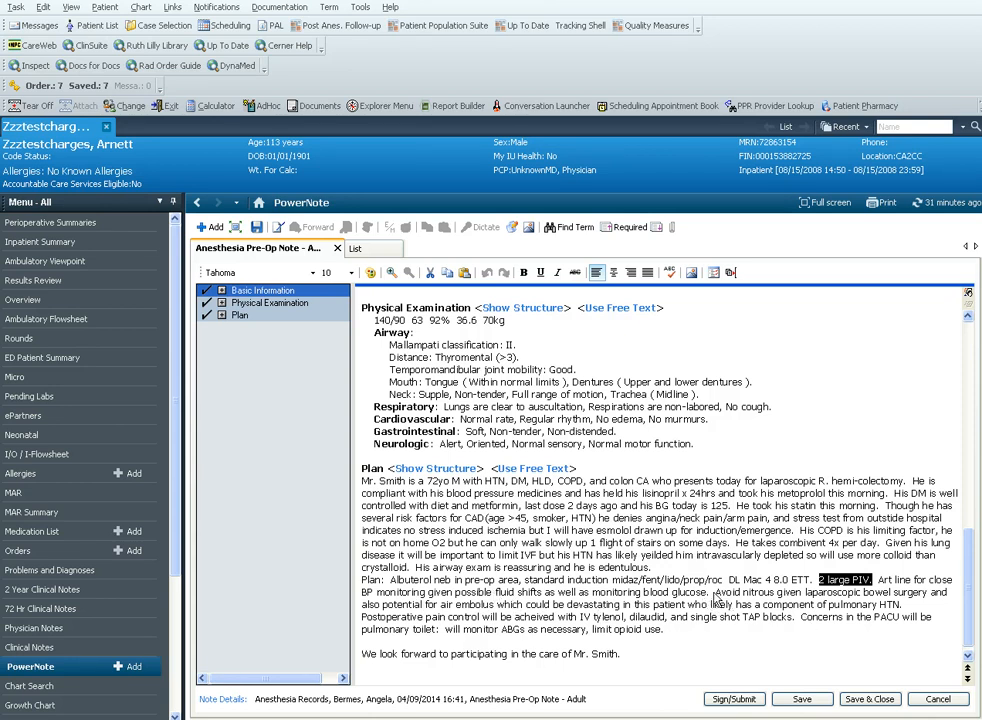
pyautogui.moveTo(716, 596); pyautogui.dragTo(670, 617)
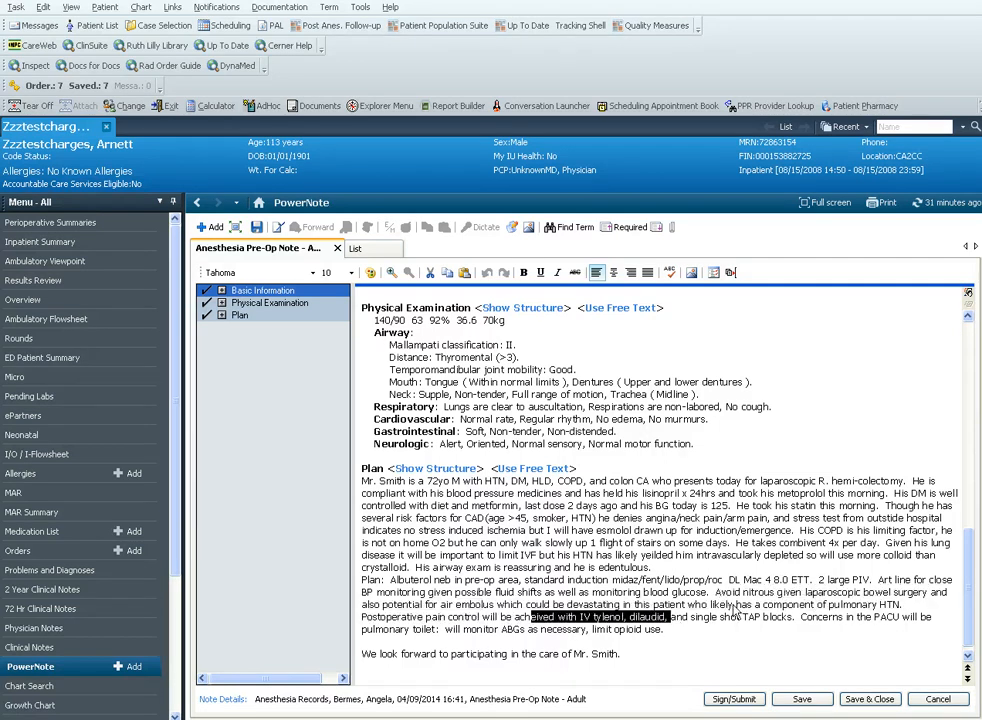
pyautogui.click(742, 608)
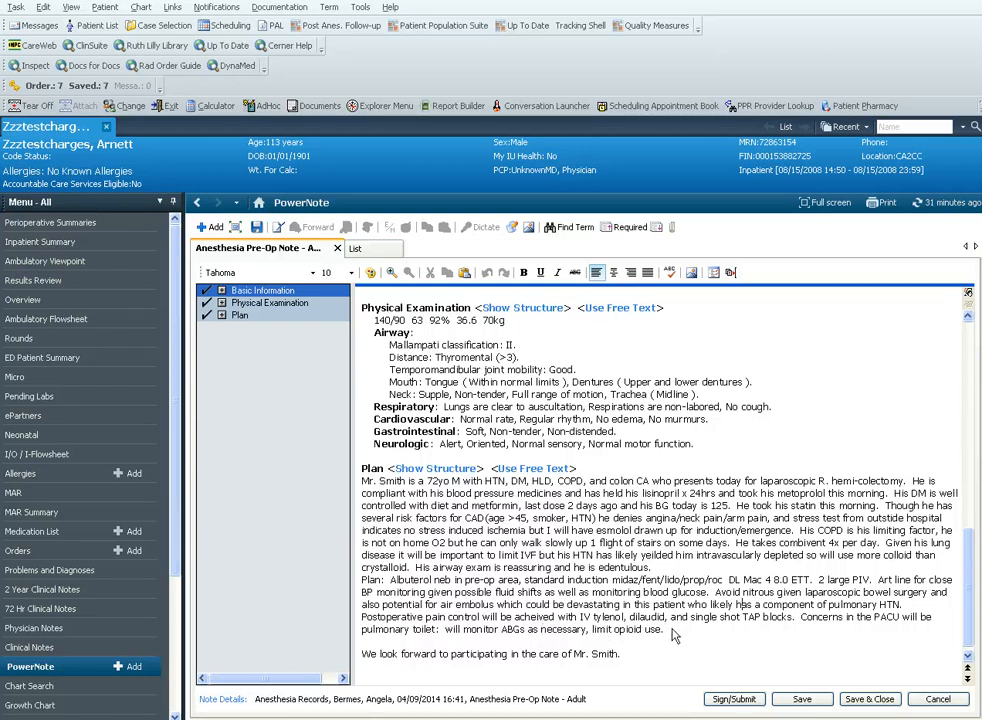
# Review the closing sentence about participating in the patient's care at the end of the Plan section
pyautogui.scroll(-1, 672, 635)
pyautogui.moveTo(383, 645); pyautogui.dragTo(621, 646)
pyautogui.click(632, 643)
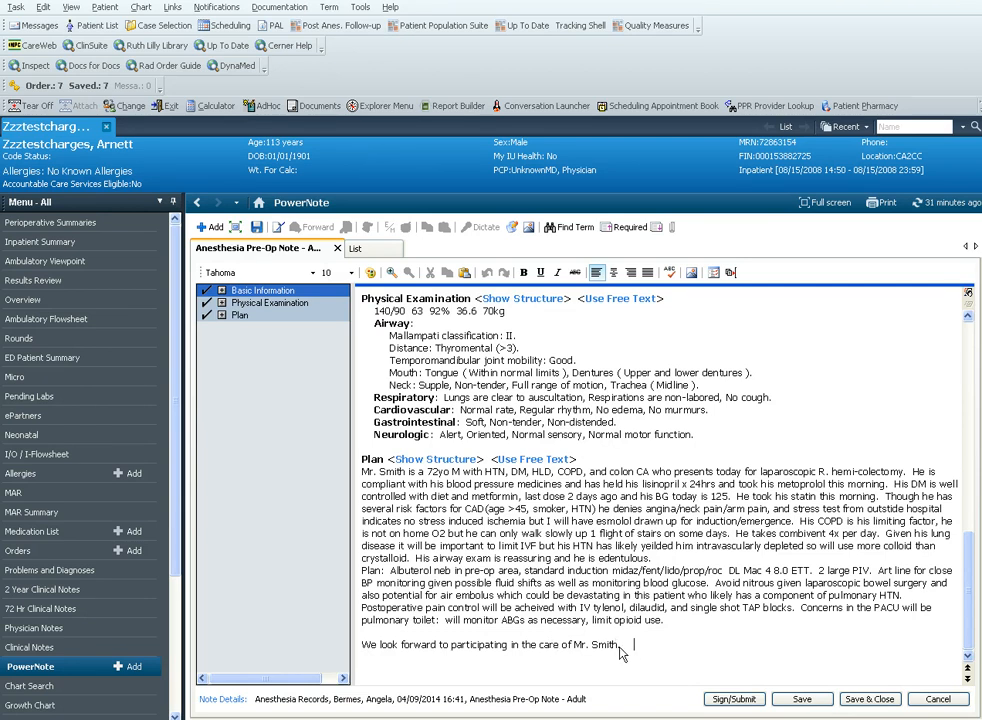
pyautogui.click(621, 647)
pyautogui.moveTo(634, 645); pyautogui.dragTo(358, 653)
pyautogui.click(401, 645)
# Hide the section structure links and review the whole pre-op note from Basic Information to Plan
pyautogui.scroll(15, 513, 597)
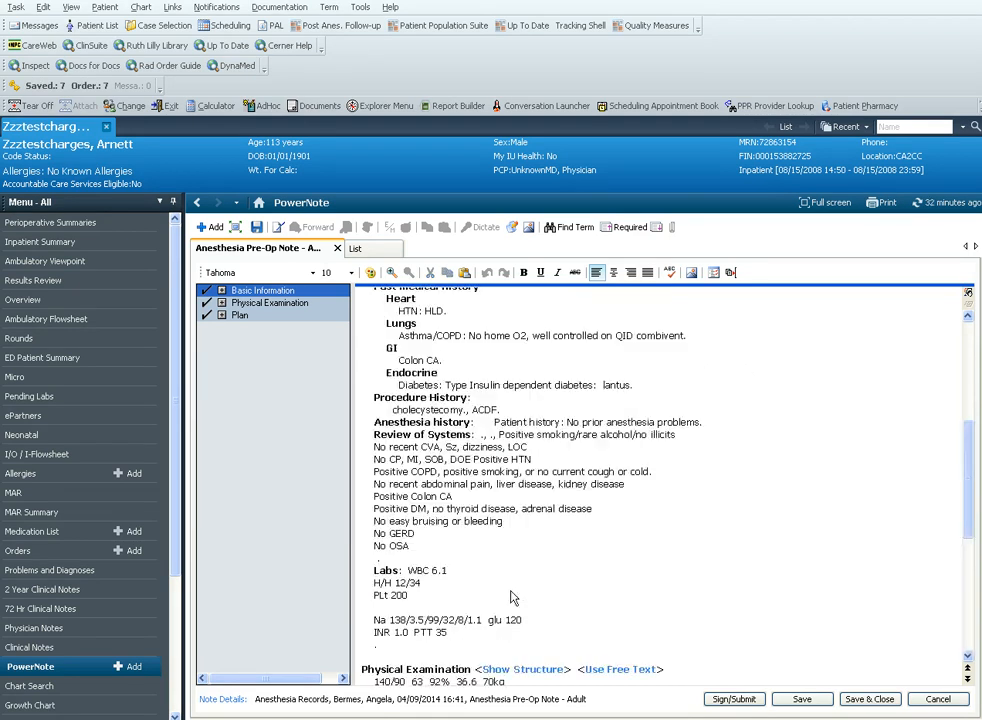
pyautogui.click(969, 293)
pyautogui.scroll(4, 738, 508)
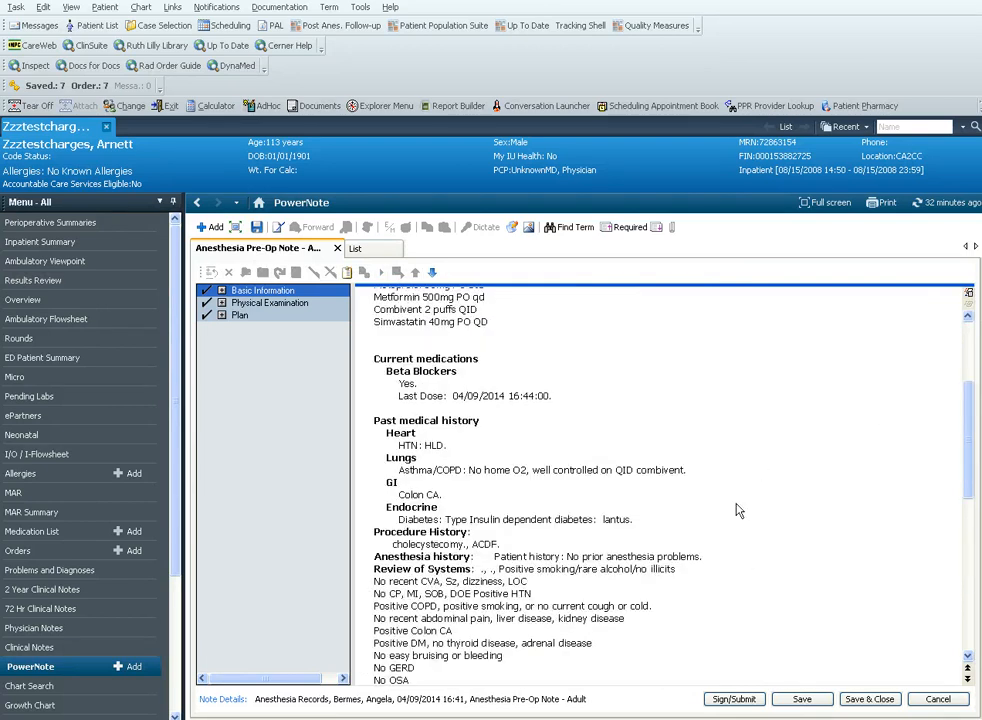
pyautogui.scroll(3, 725, 530)
pyautogui.scroll(-9, 655, 505)
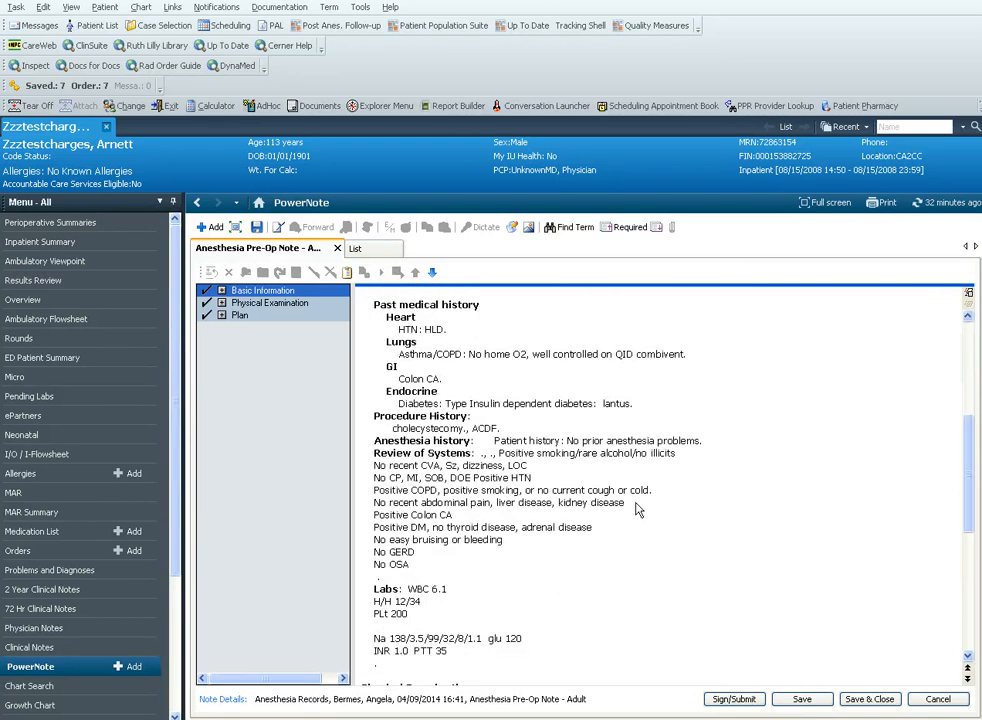
pyautogui.scroll(-6, 490, 396)
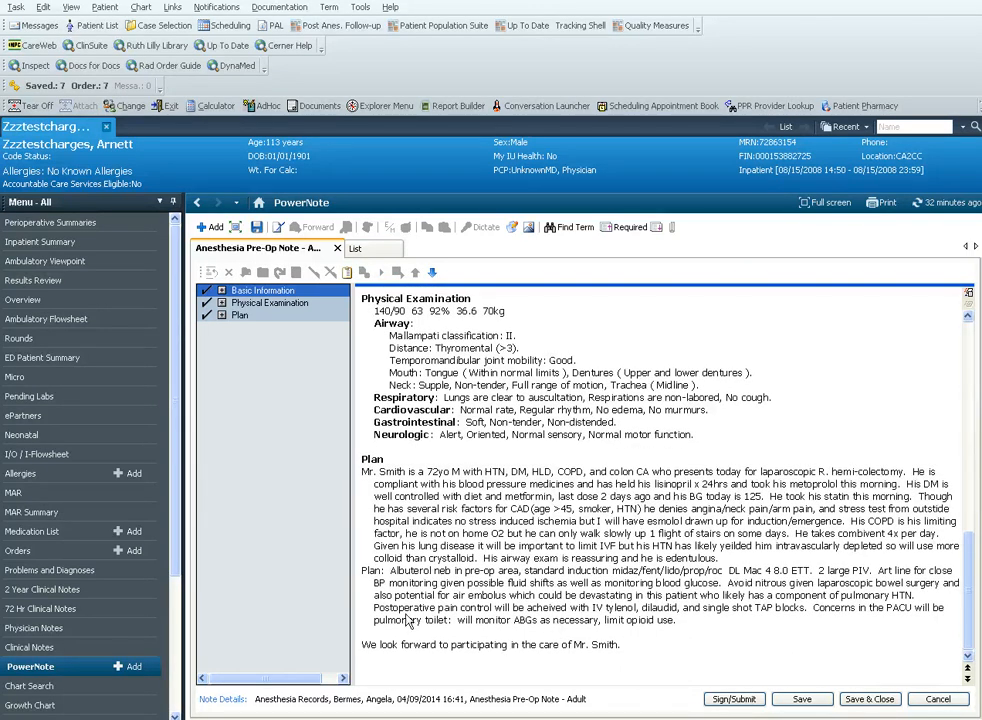